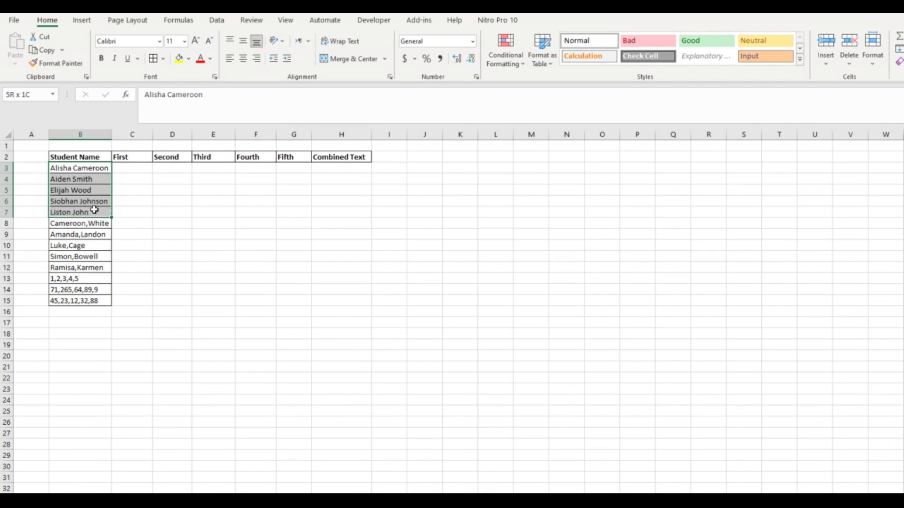
Set up a delimited Text to Columns conversion of B3:B15 with comma and space as delimiters
left_click_drag(94, 211, 90, 298)
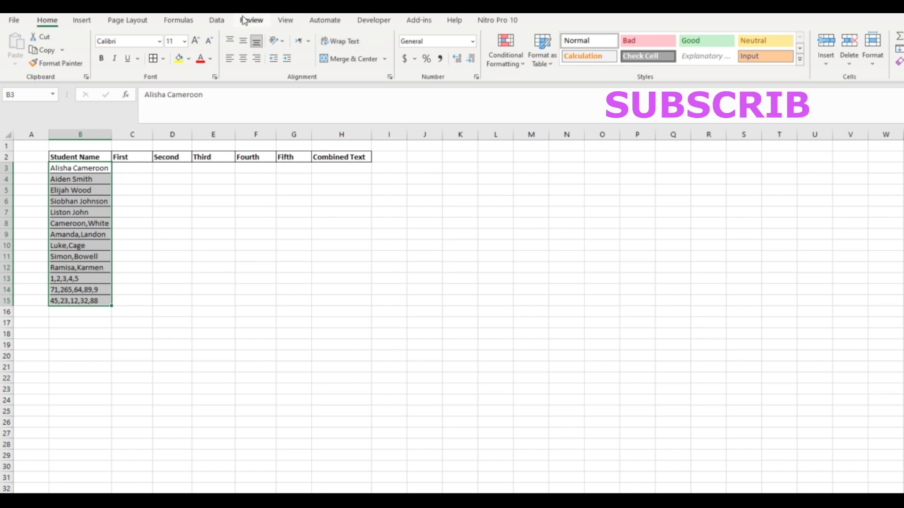
left_click(218, 23)
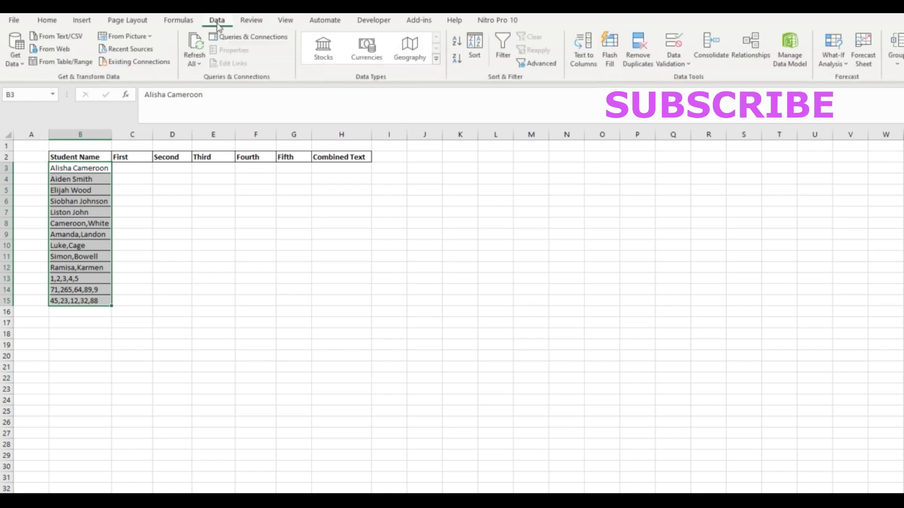
left_click(589, 63)
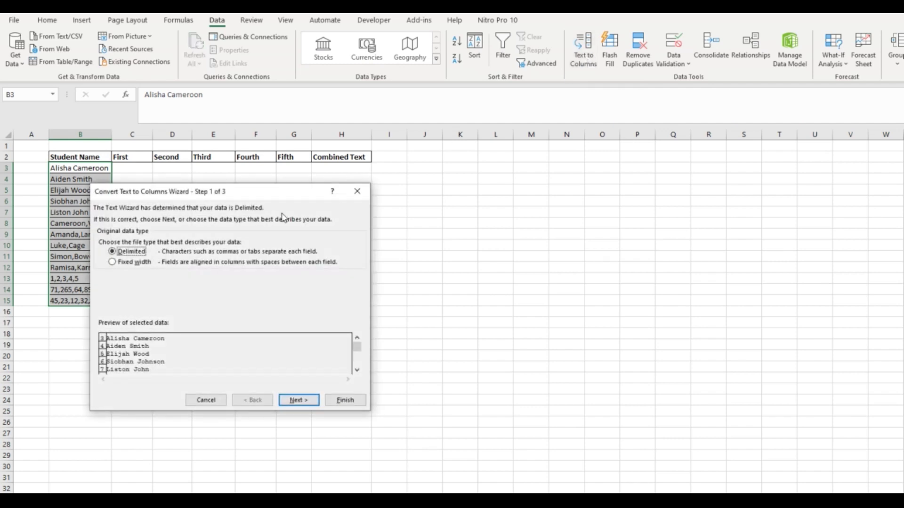
left_click_drag(259, 193, 379, 183)
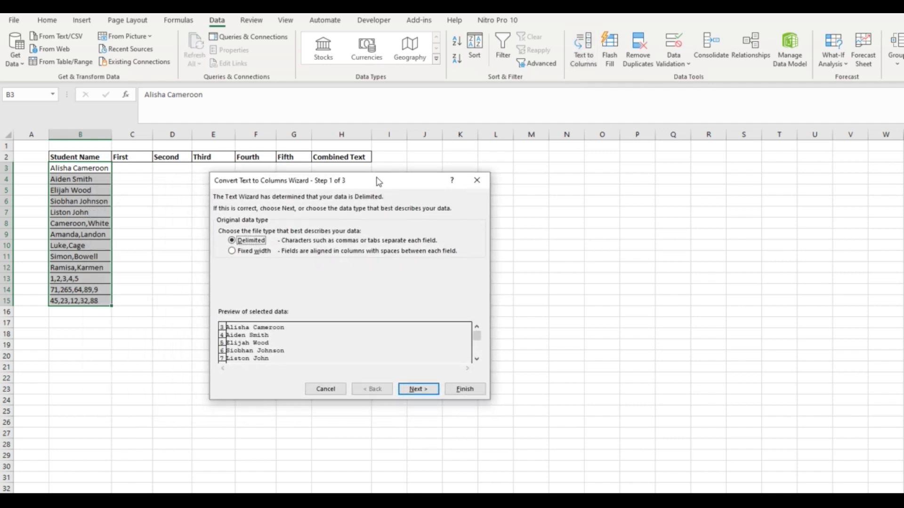
left_click(433, 390)
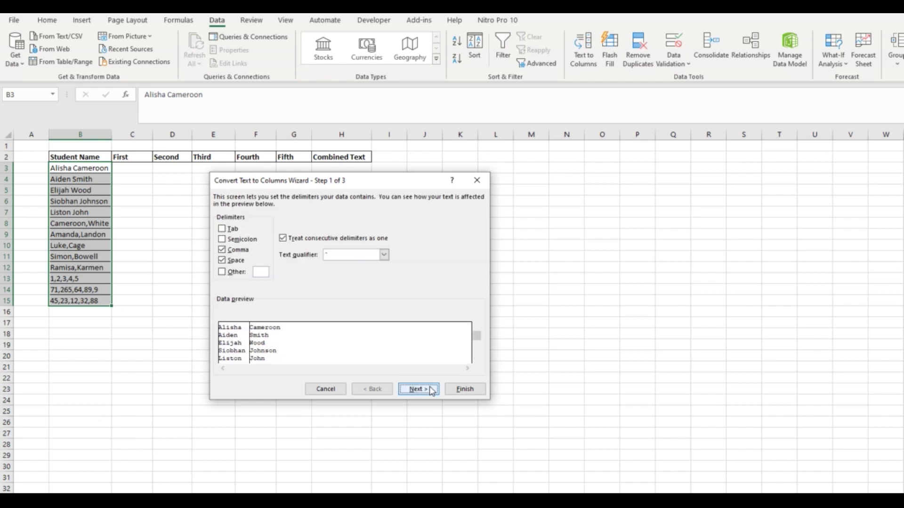
left_click(222, 251)
left_click(410, 394)
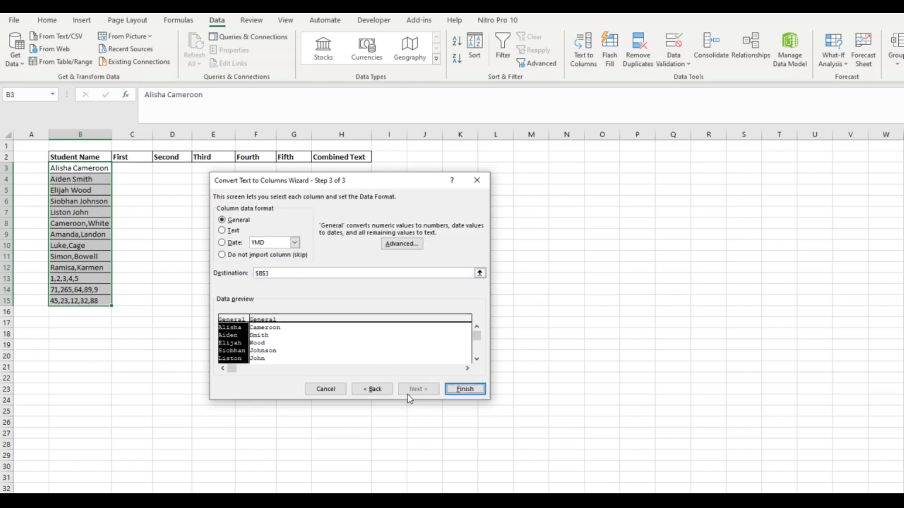
Set the conversion's destination to C3:G15 and complete it
left_click(480, 274)
left_click(137, 167)
left_click_drag(137, 166, 297, 305)
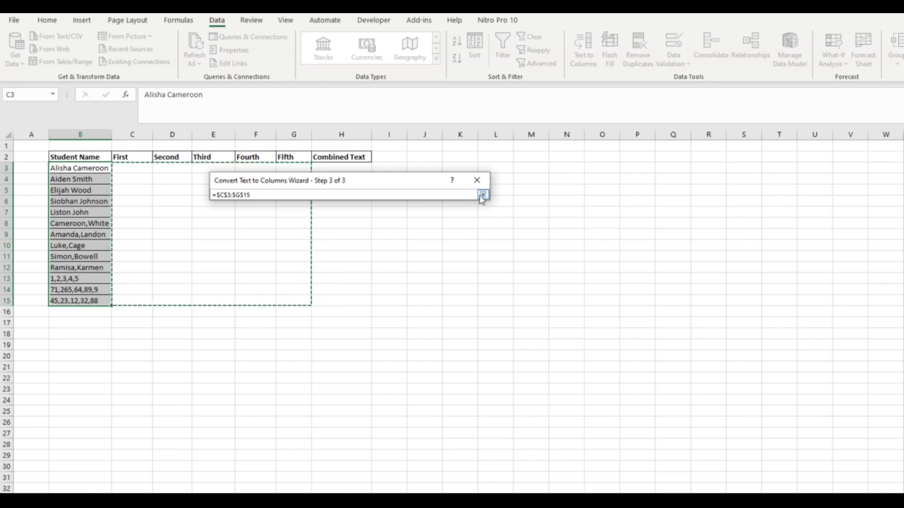
left_click(483, 195)
left_click(464, 391)
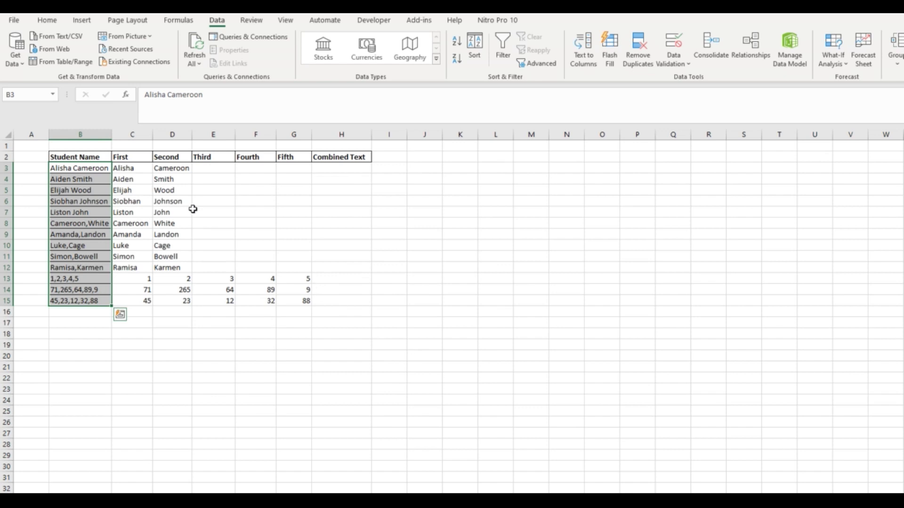
Clear the split results from C3:G15
left_click(194, 209)
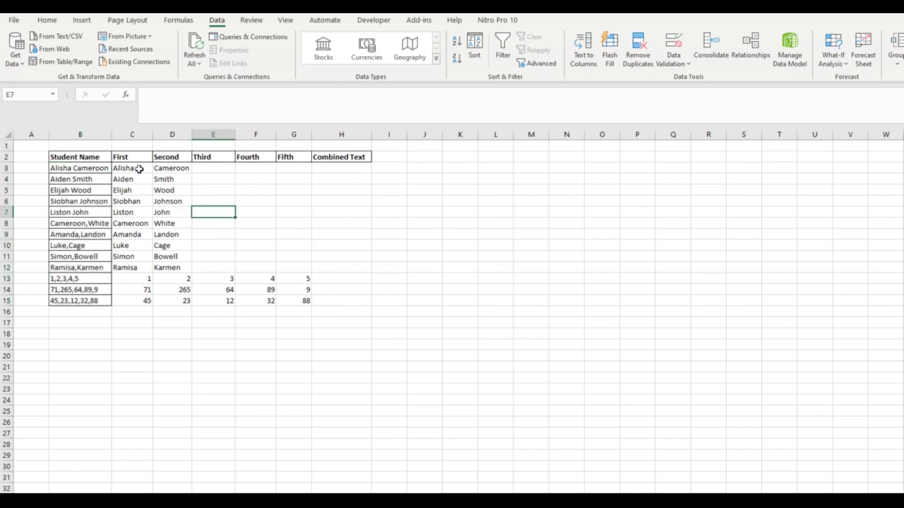
left_click(139, 169)
left_click_drag(139, 169, 305, 299)
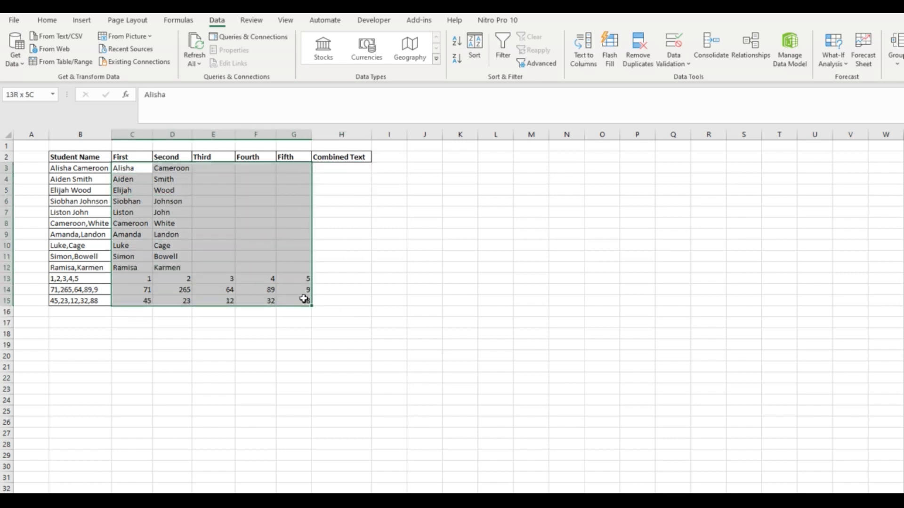
key("Delete")
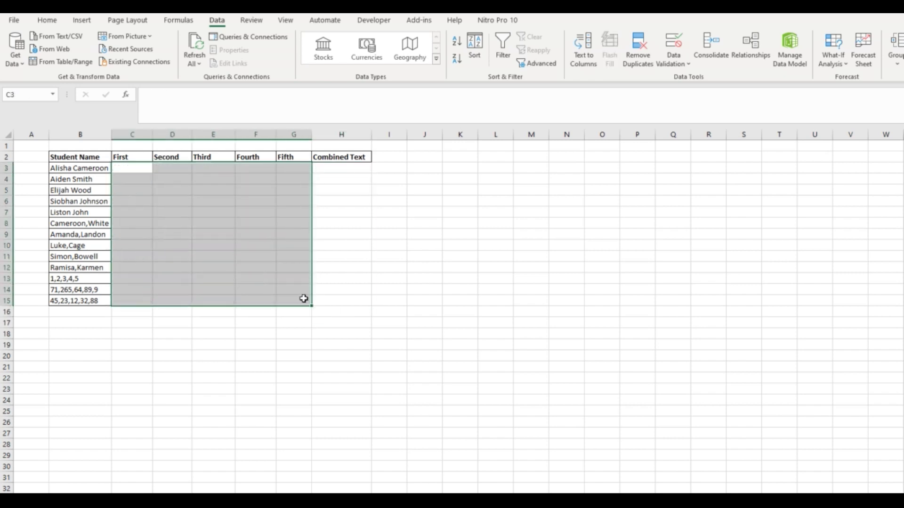
Enter the formula =TEXTSPLIT(B3," ") in C3 to split the first student name at the space
left_click(146, 171)
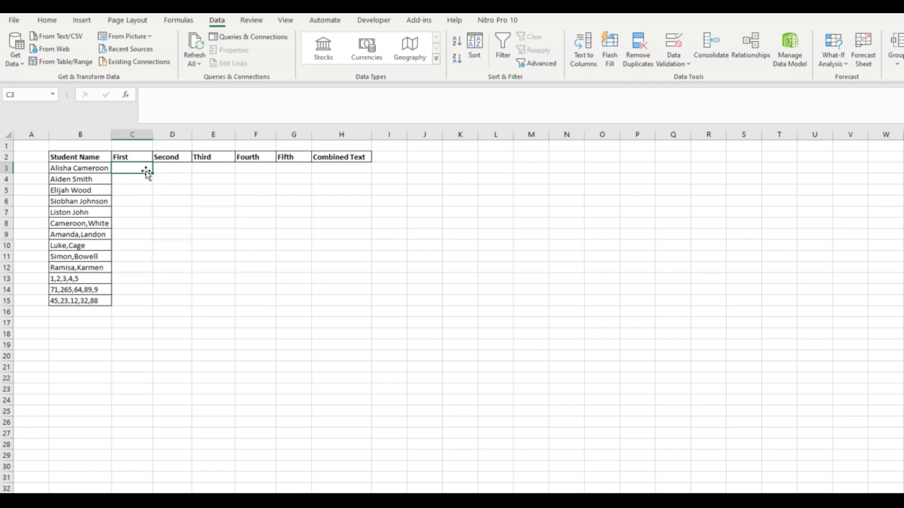
type("=texts")
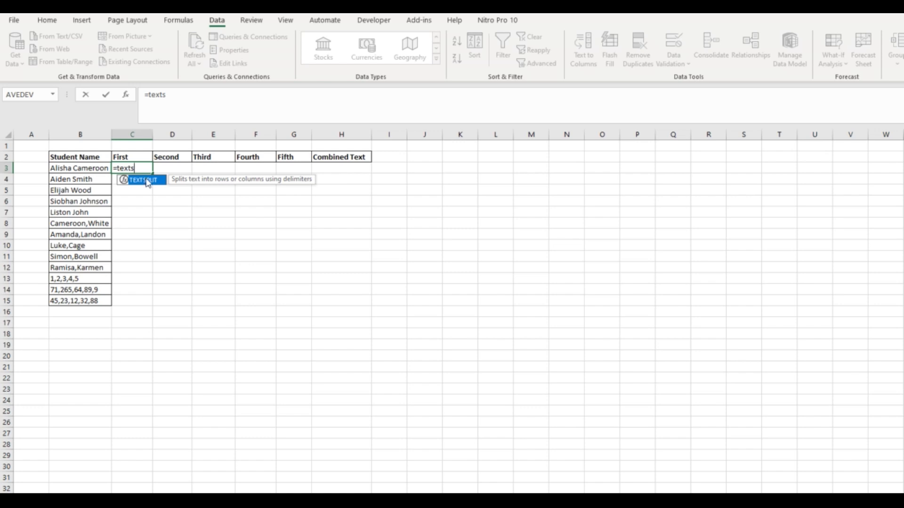
double_click(147, 180)
left_click(95, 170)
type(",")
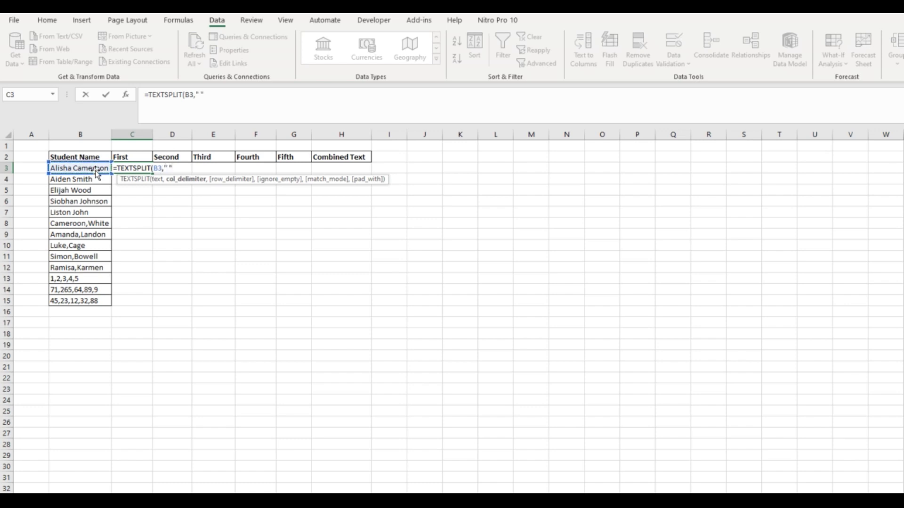
type("\" \")")
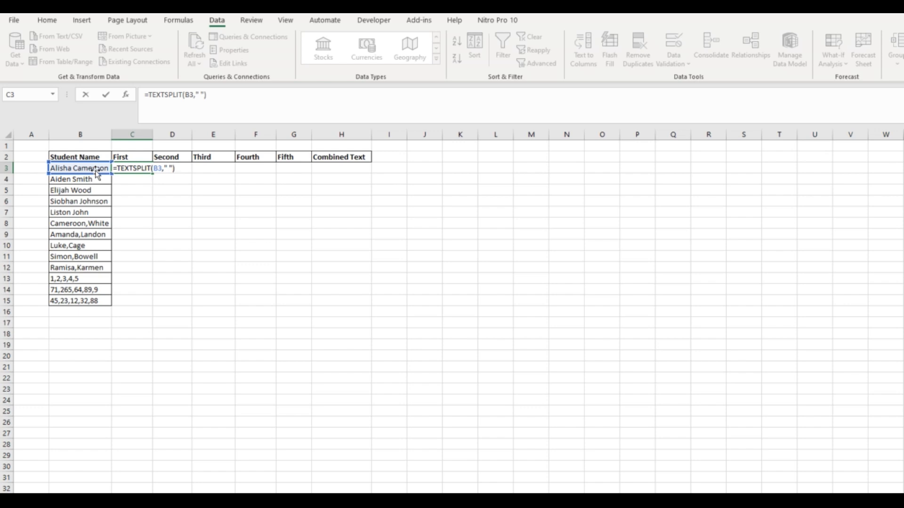
key("Return")
Fill the TEXTSPLIT formula from C3 down to C15
left_click(141, 168)
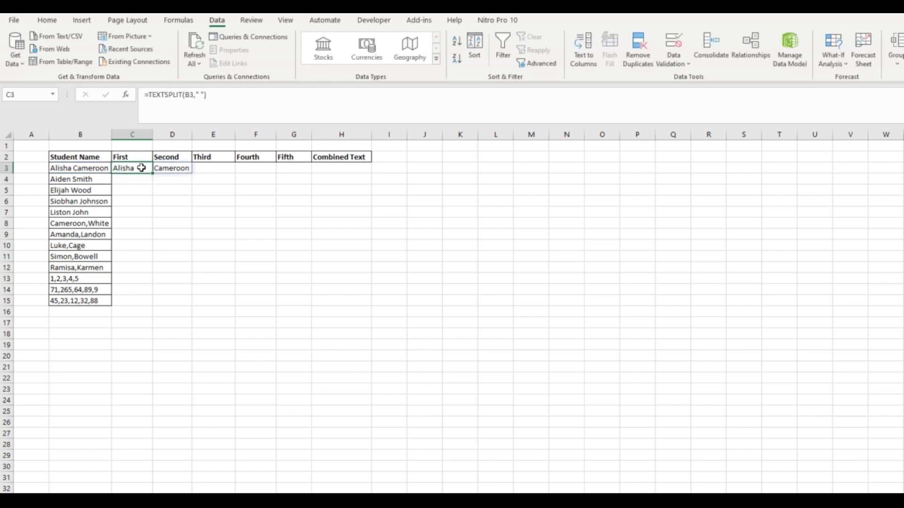
left_click_drag(153, 174, 152, 302)
left_click(219, 222)
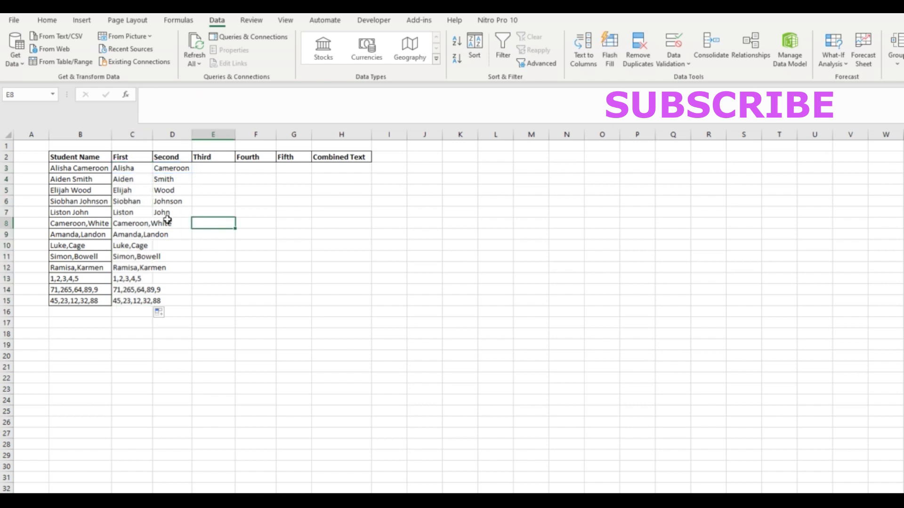
Change the delimiter in C8's TEXTSPLIT formula to a comma, giving =TEXTSPLIT(B8,",")
left_click(133, 225)
double_click(132, 225)
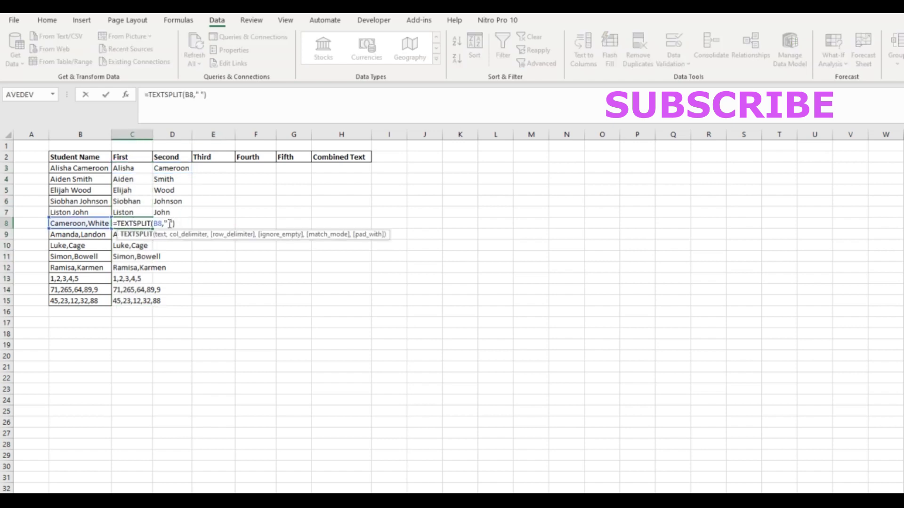
left_click(170, 223)
key("Return")
Fill the comma-delimited formula from C8 down to C15 and check the First column's formulas
left_click(151, 227)
left_click_drag(153, 230, 143, 305)
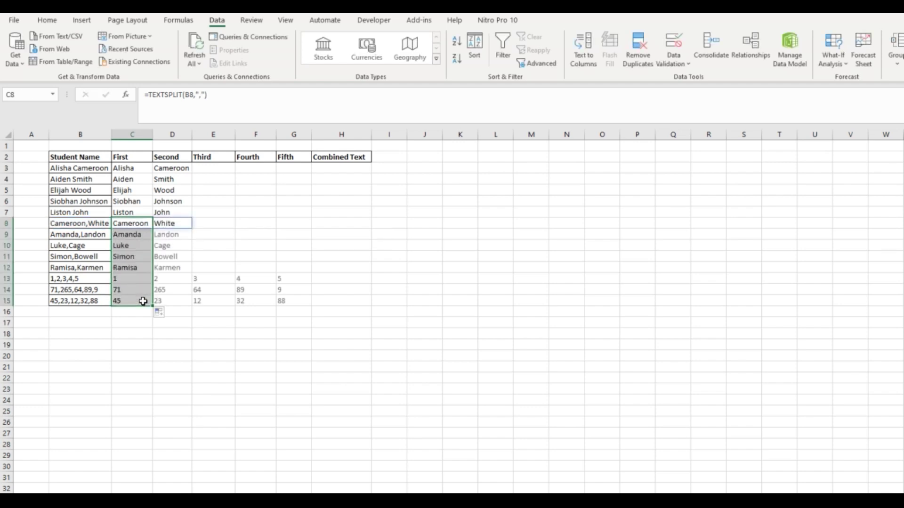
left_click(201, 278)
left_click(292, 234)
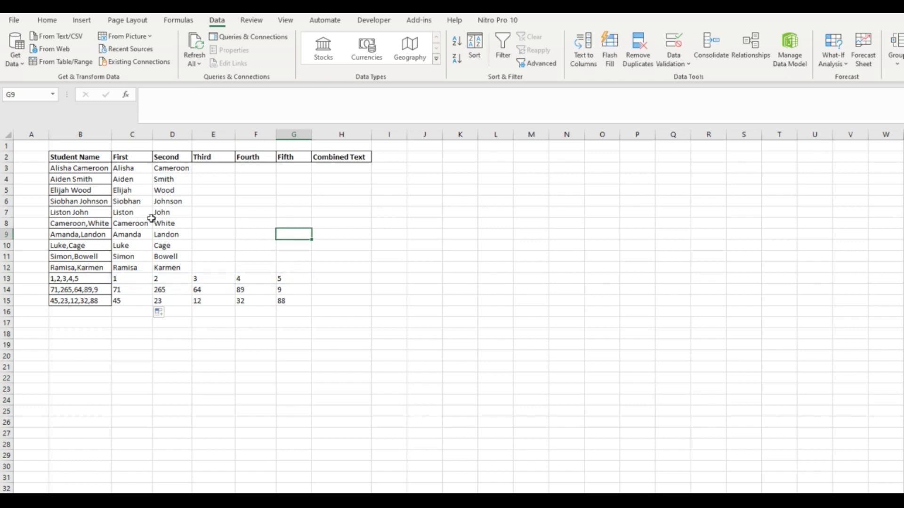
left_click(151, 222)
left_click(141, 190)
left_click(134, 169)
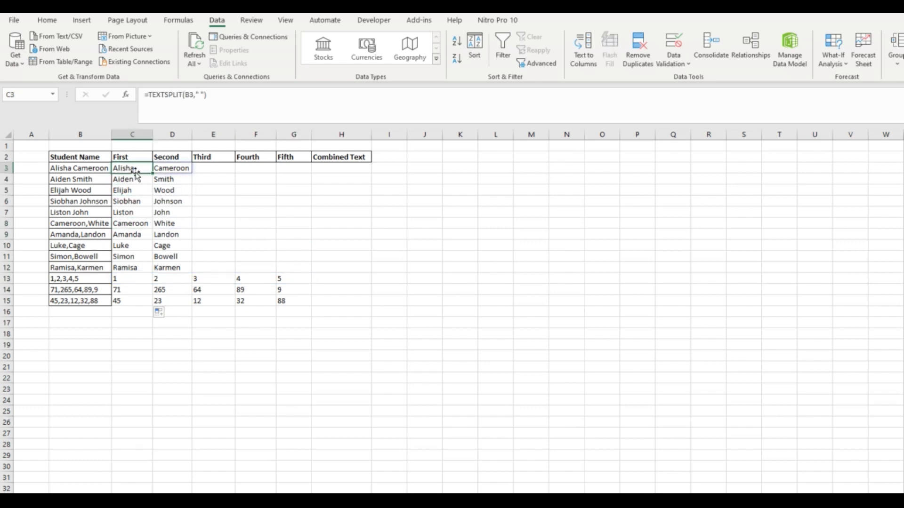
Enter the formula =C3&" "&D3 in H3 to join the first two parts with a space
left_click(342, 169)
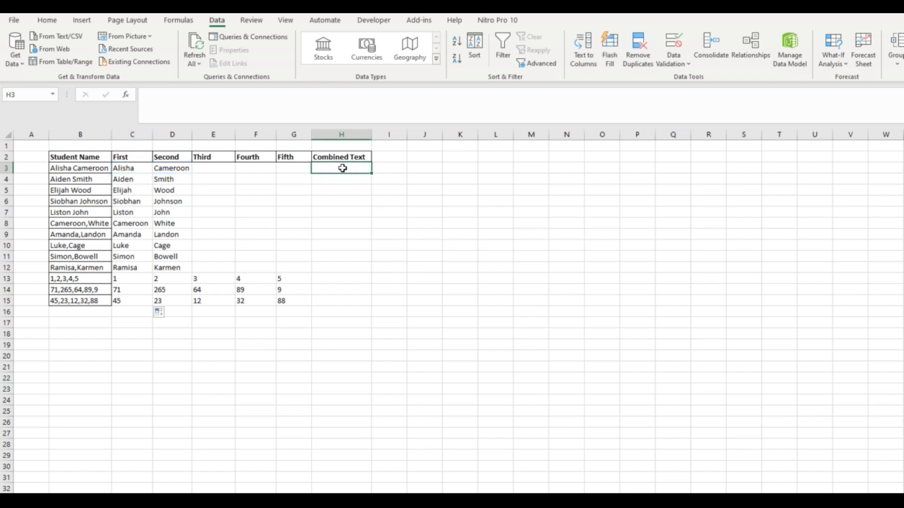
type("=")
left_click(140, 173)
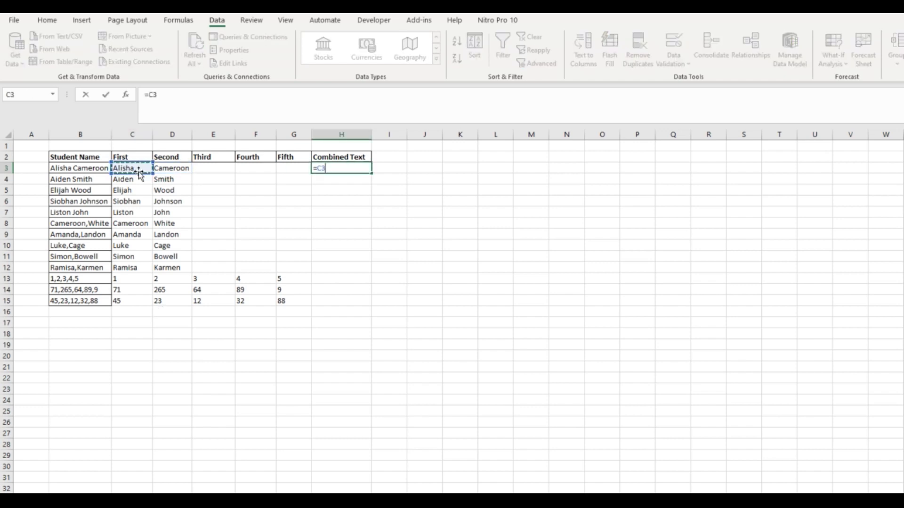
type("&\" \"&")
left_click(167, 170)
key("Return")
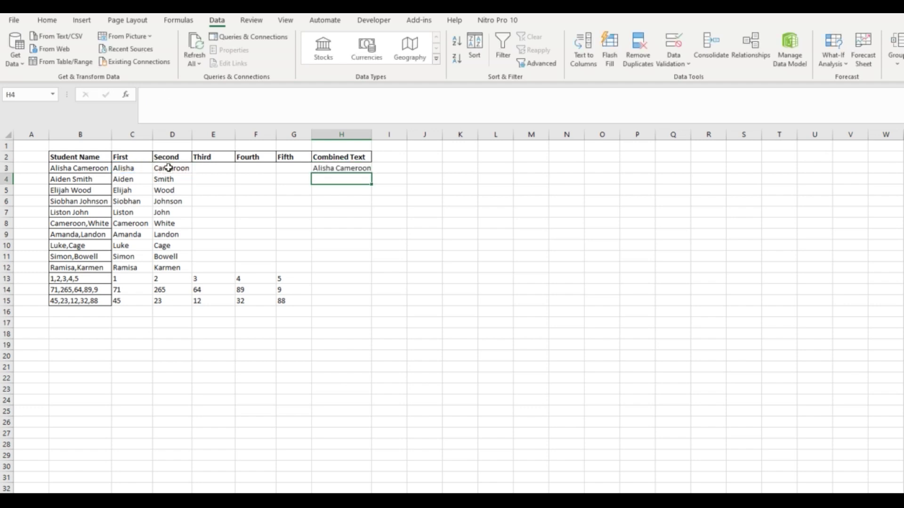
Fill the joining formula from H3 down to H15 and check the combined entries
left_click(369, 171)
left_click_drag(370, 173, 369, 305)
left_click(363, 278)
left_click(365, 268)
left_click(356, 278)
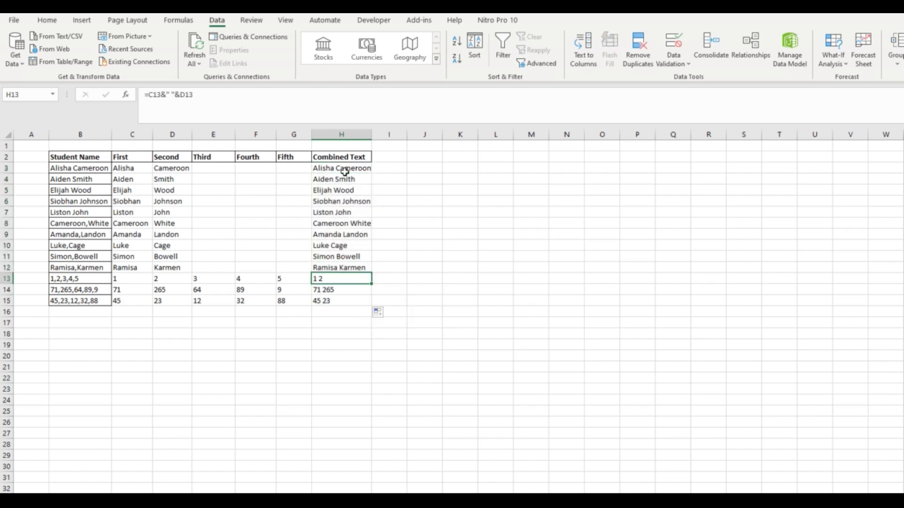
Extend H13's formula to =C13&" "&D13&" "&E13&" "&F13&" "&G13 and fill it down to H15
double_click(339, 278)
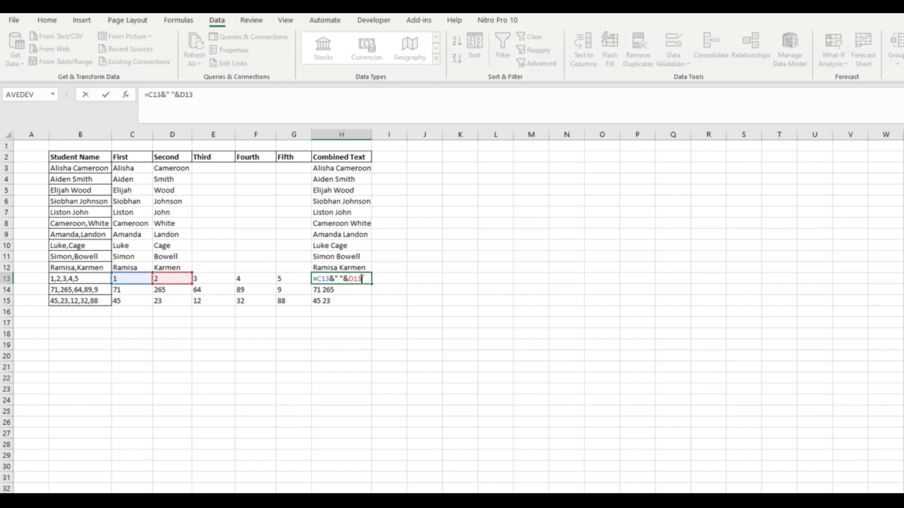
type("&\" \"&")
left_click(213, 279)
type("&")
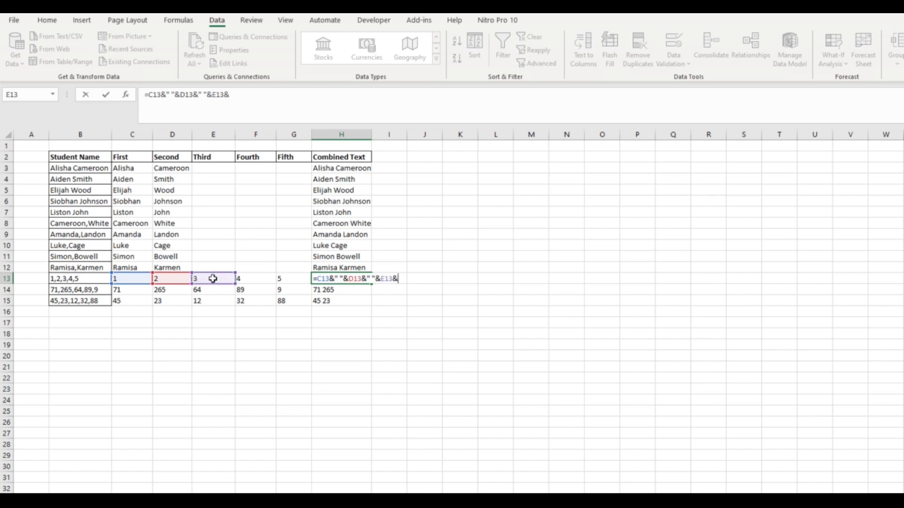
type("\" \"&")
left_click(248, 279)
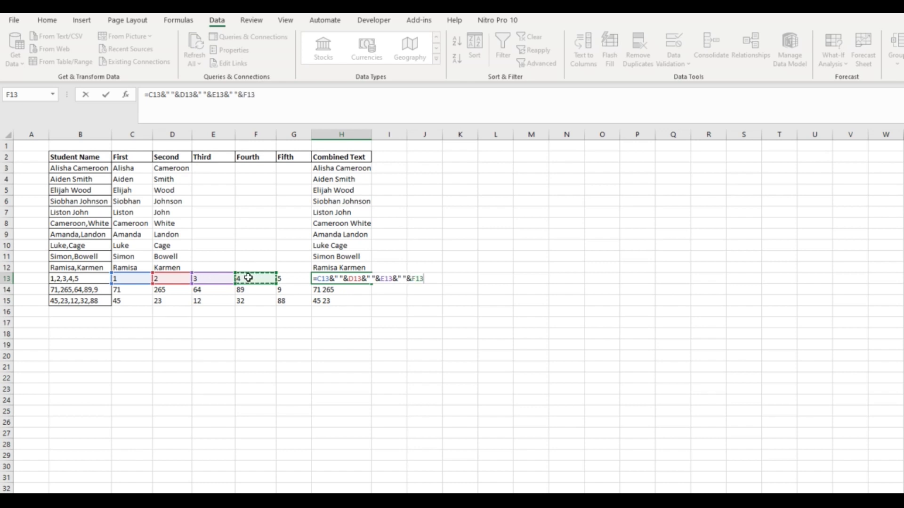
type("&\" \"&")
left_click(293, 278)
key("Return")
left_click(352, 279)
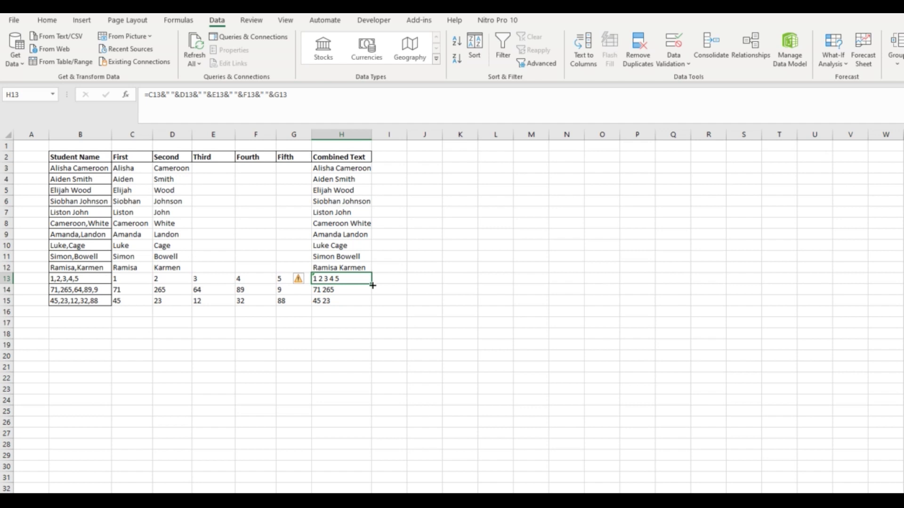
left_click_drag(372, 285, 373, 306)
Clear the combined text formulas from H3:H15
left_click_drag(360, 168, 364, 299)
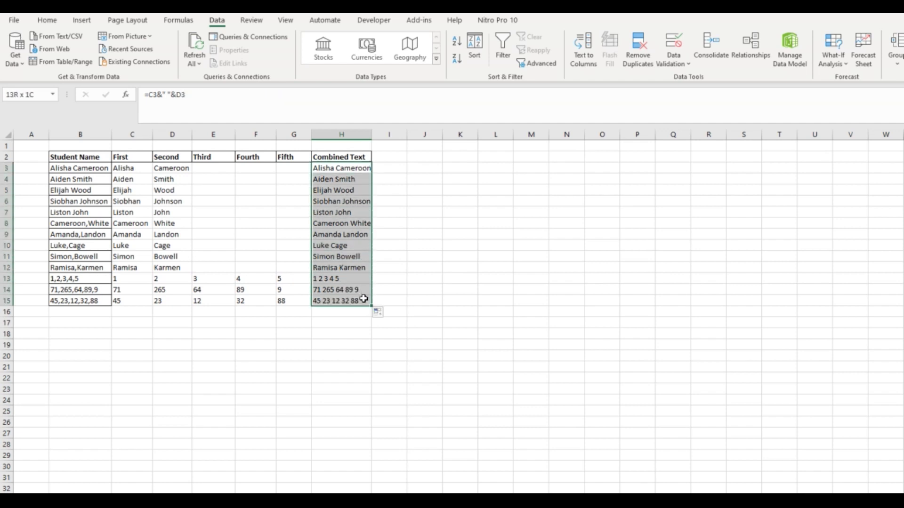
key("Delete")
Enter the formula =TEXTJOIN(" ",,C3#) in H3 and fill it down to H15
left_click(330, 168)
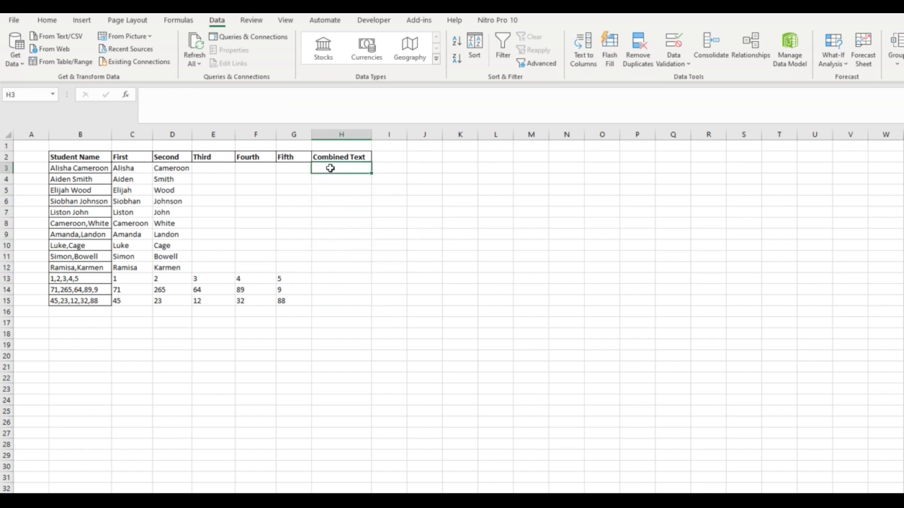
type("=text")
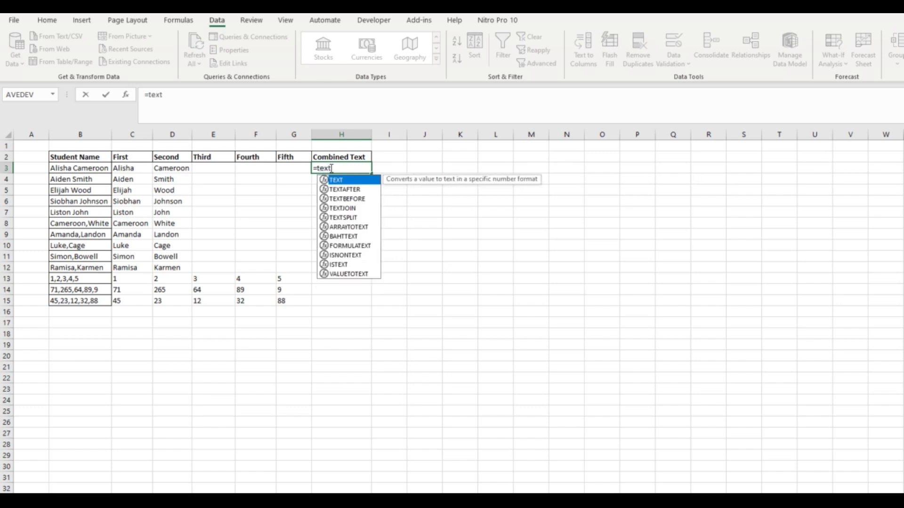
type("join")
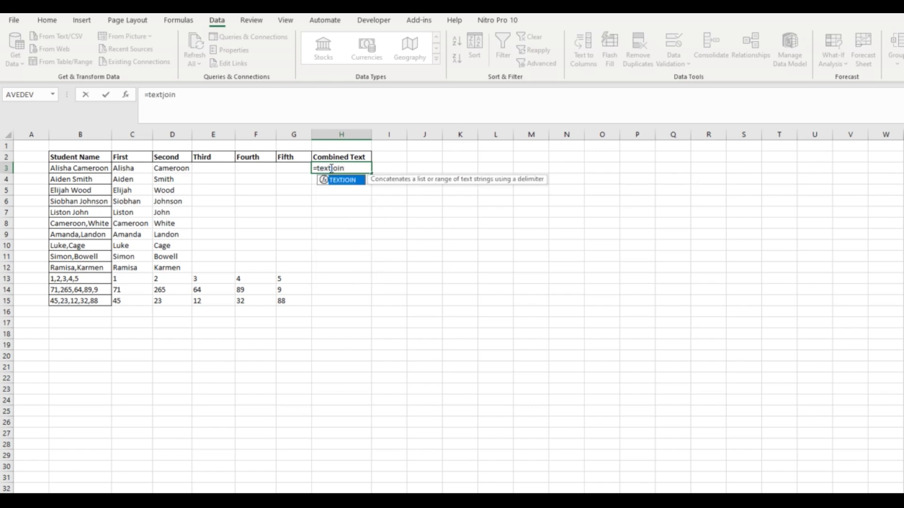
type("(")
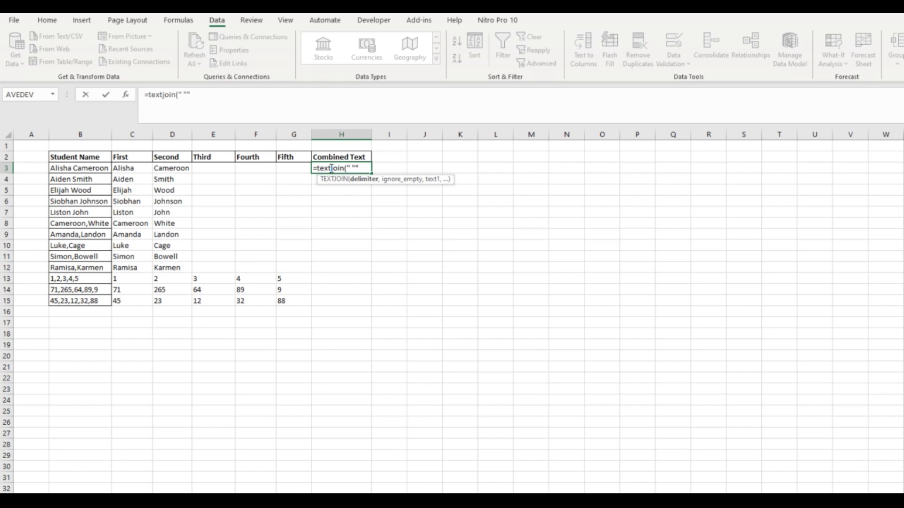
type("\" \"")
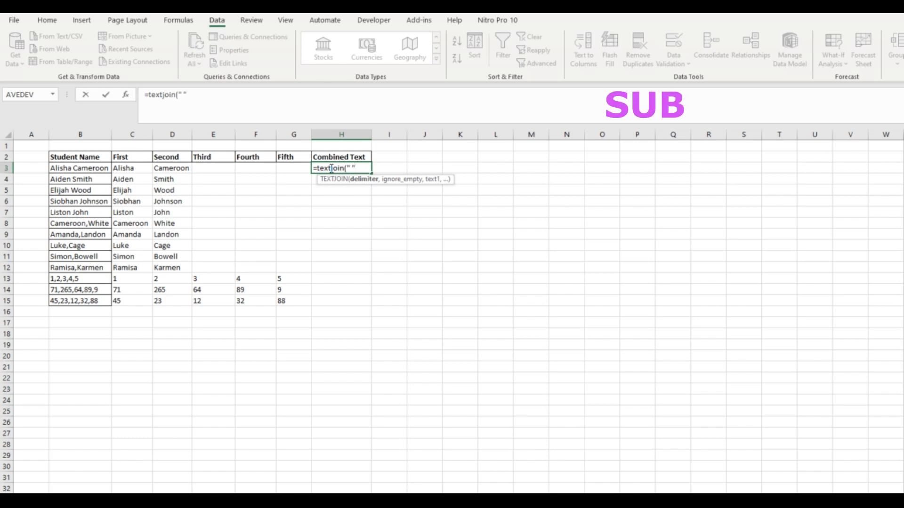
type(",")
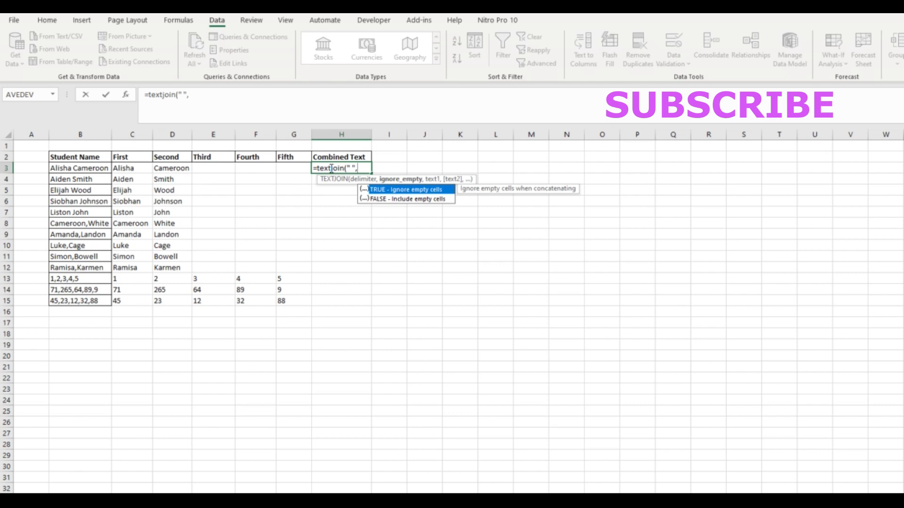
type(",")
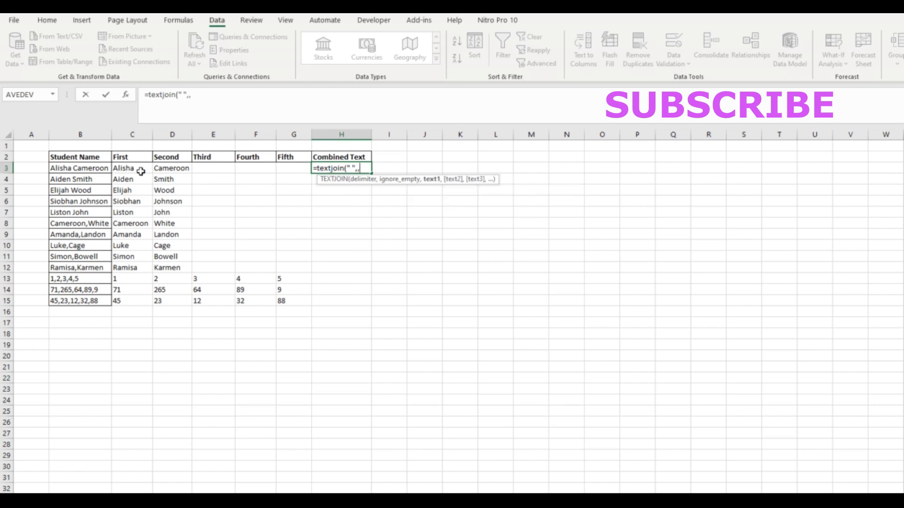
left_click_drag(134, 169, 164, 169)
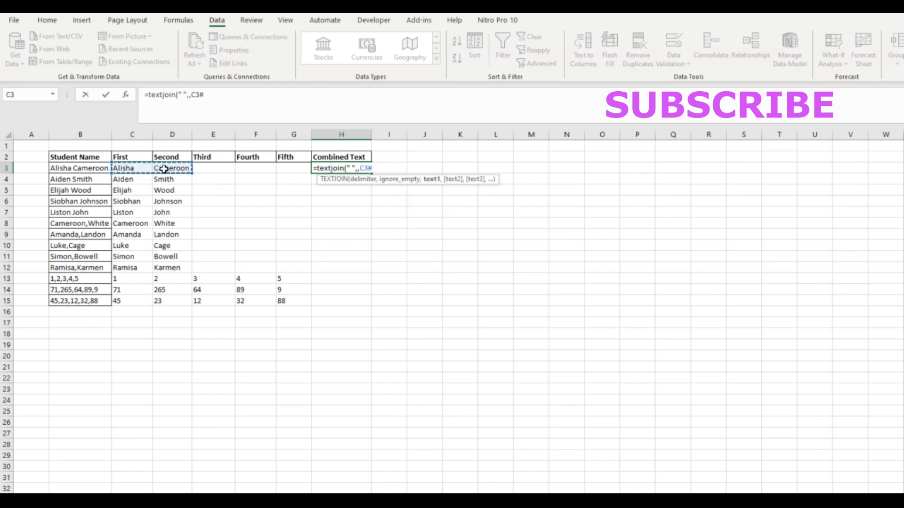
type(")")
key("Return")
left_click(369, 168)
left_click_drag(372, 174, 373, 306)
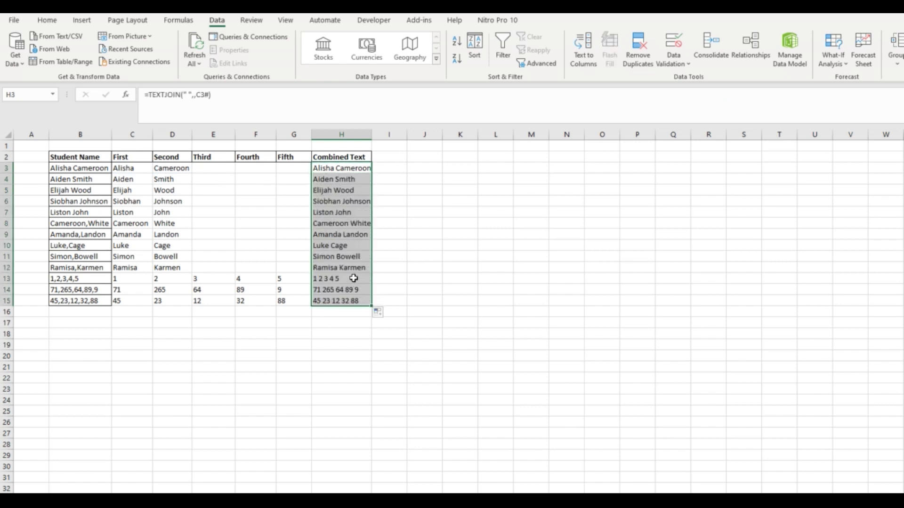
Change the TEXTJOIN delimiter in H13 to a comma and fill the formula down to H15
left_click(353, 278)
double_click(353, 279)
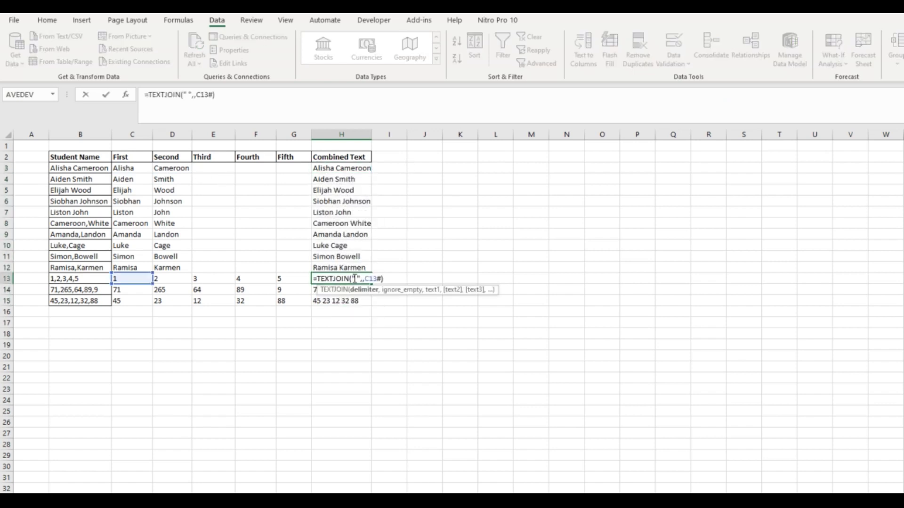
type(",")
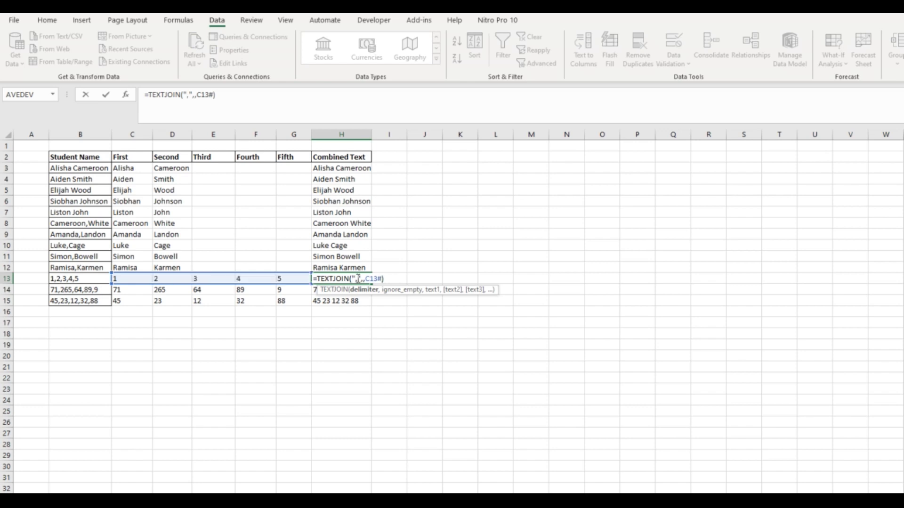
key("Return")
left_click(358, 279)
left_click_drag(371, 283, 375, 306)
left_click(382, 277)
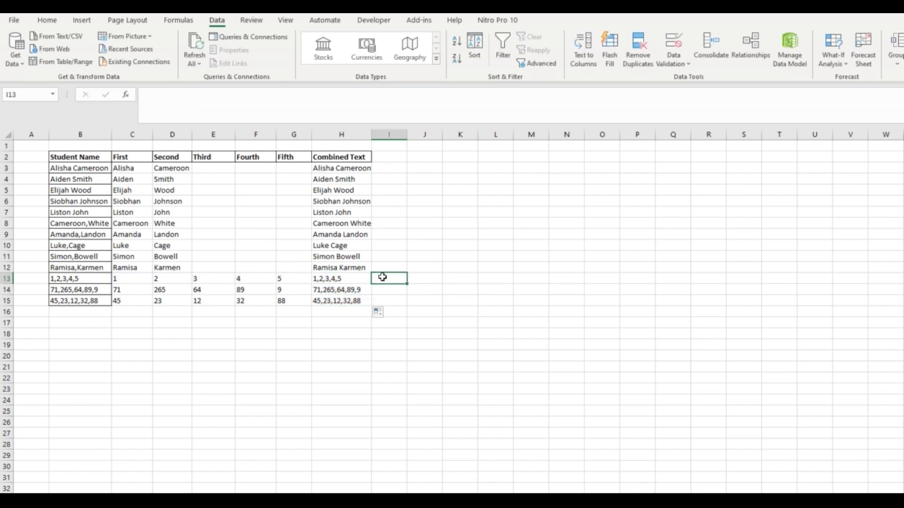
Change the TEXTJOIN delimiter in H8 to a comma and fill the formula down to H12
left_click(345, 169)
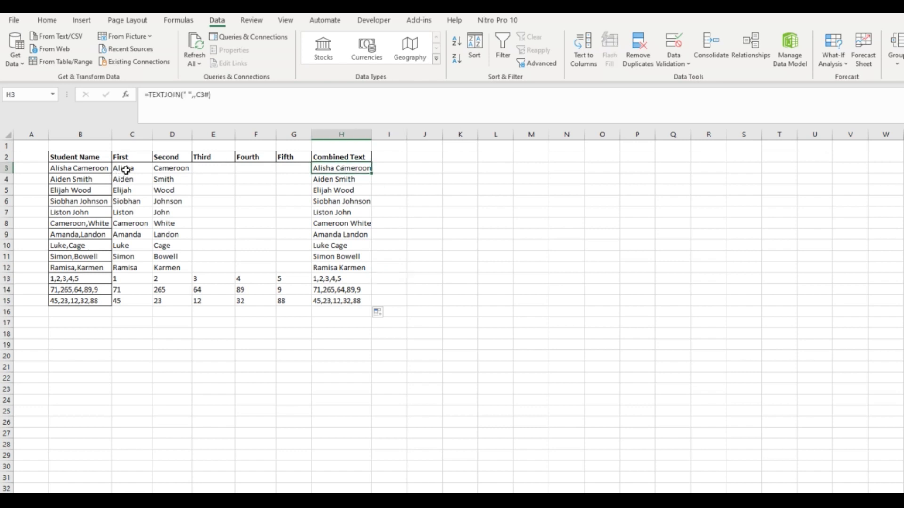
left_click(340, 224)
left_click(395, 224)
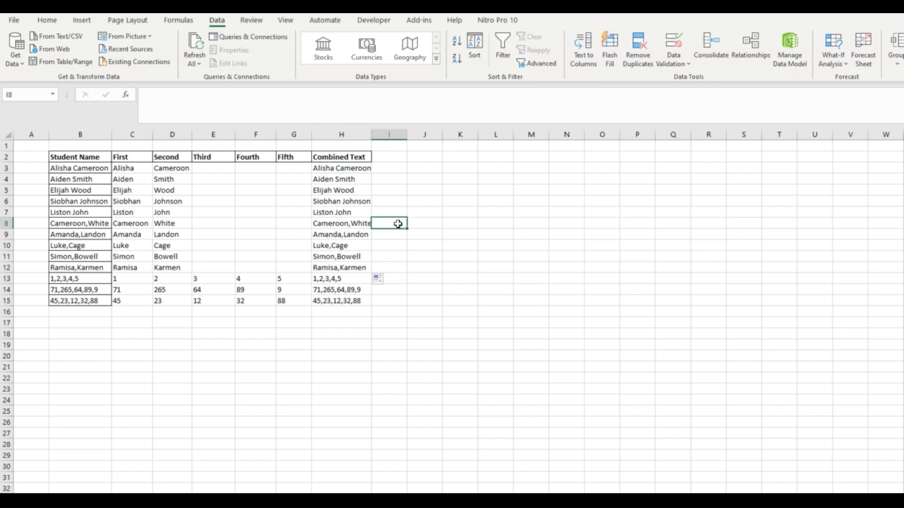
Clear the split parts and the combined text formulas from C3:H15
left_click_drag(120, 168, 354, 299)
key("Delete")
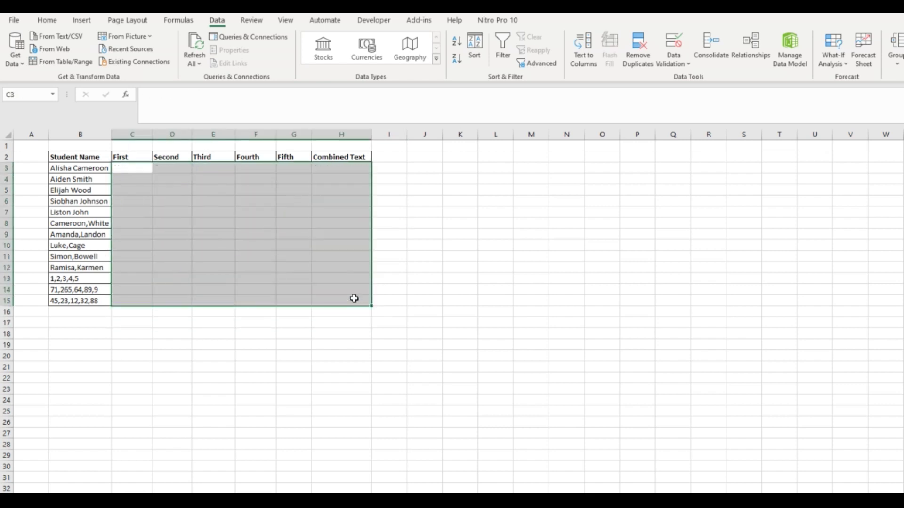
left_click(410, 212)
Enter the first student's first name in C3 and last name in D3 as Flash Fill examples
left_click(127, 168)
type("Alisha")
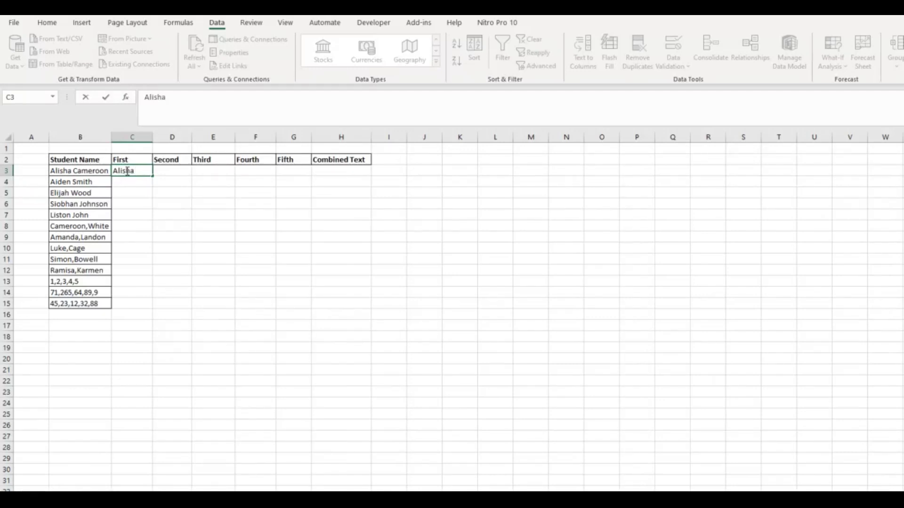
key("Tab")
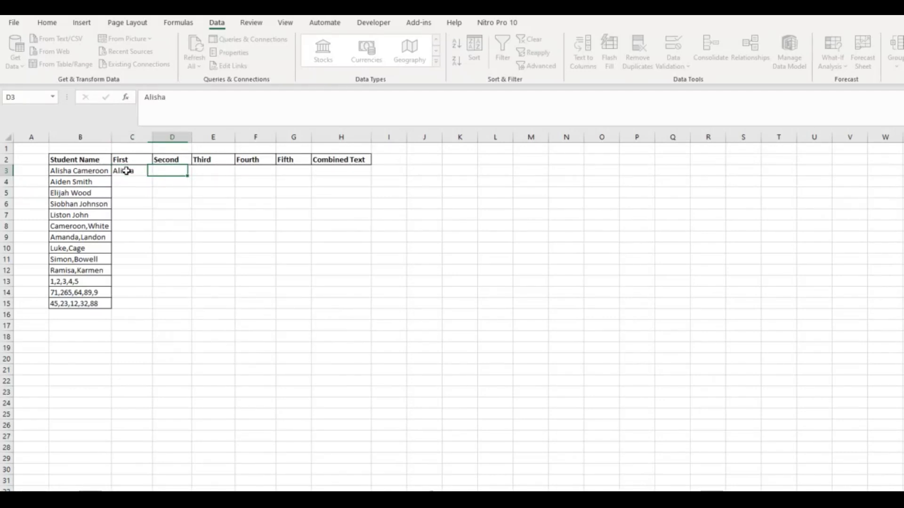
type("Cameroon")
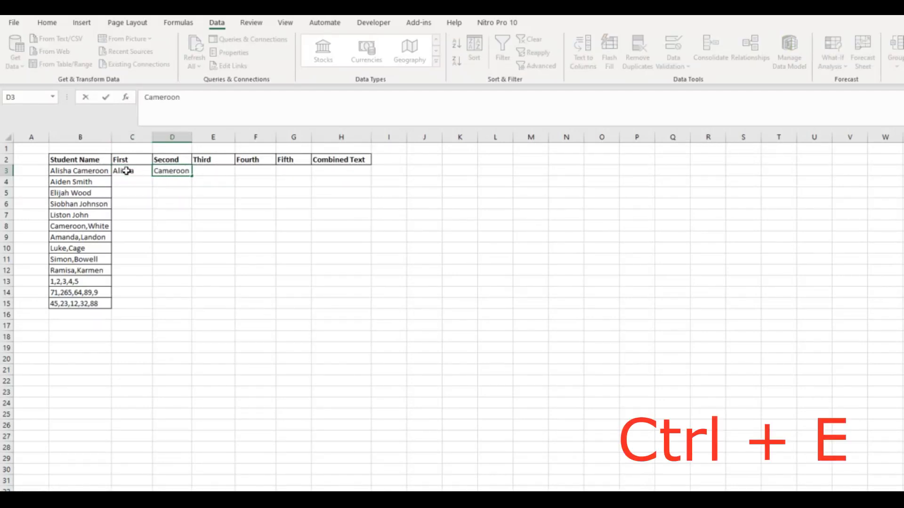
key("Return")
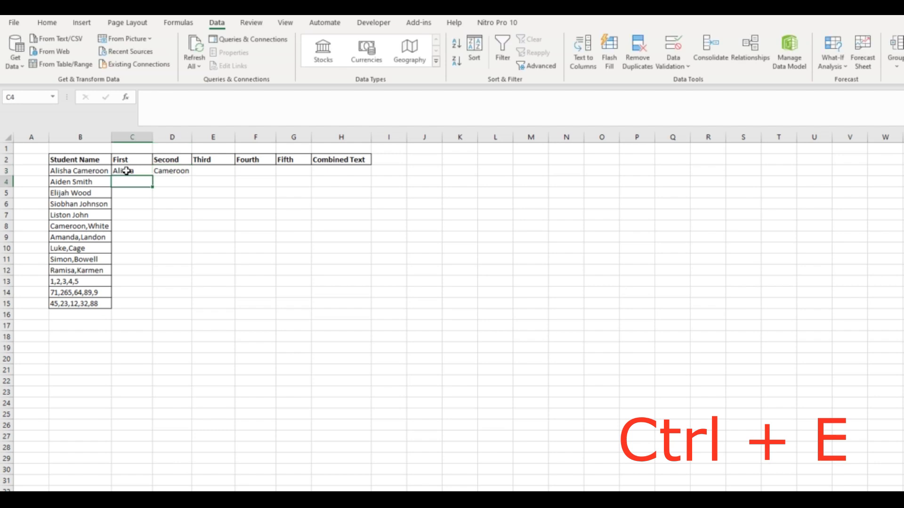
Flash Fill the First and Second columns down to row 15 and check the number entries in rows 13 to 15
key("ctrl+e")
key("Tab")
key("ctrl+e")
key("Down")
key("Down")
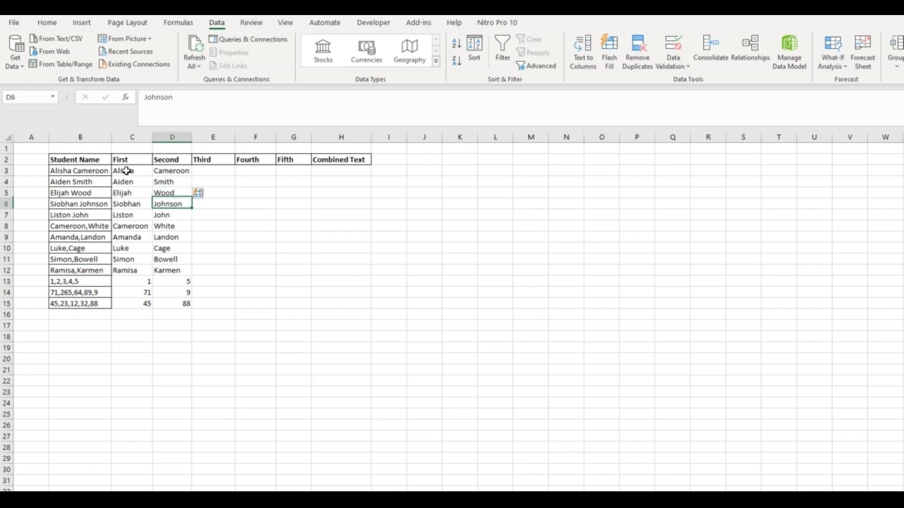
key("Down")
key("Down")
key("Down")
left_click_drag(146, 284, 192, 304)
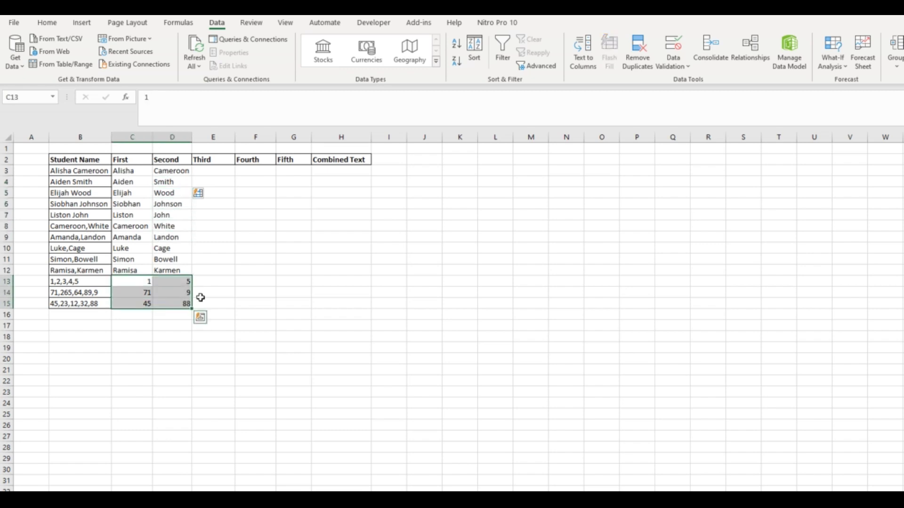
left_click(217, 296)
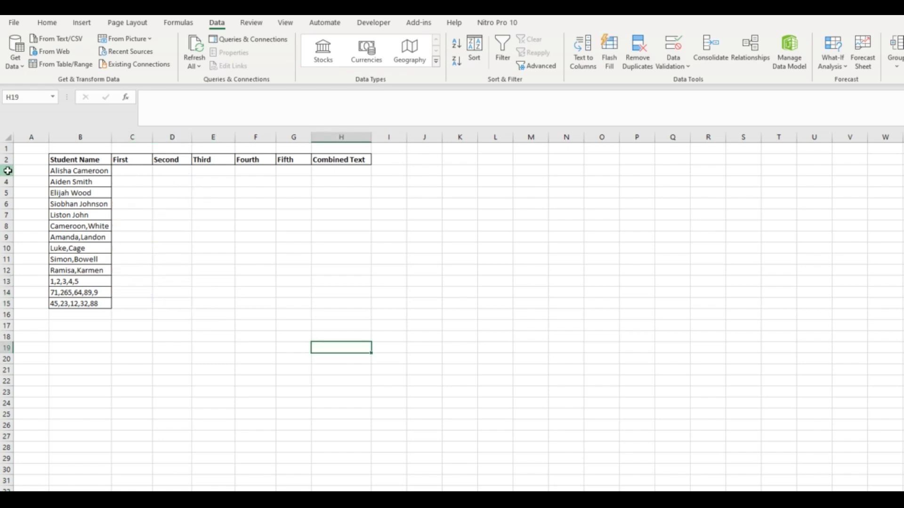
Delete rows 3 to 12 so that only the comma-separated number entries stay in the table
left_click_drag(7, 171, 6, 270)
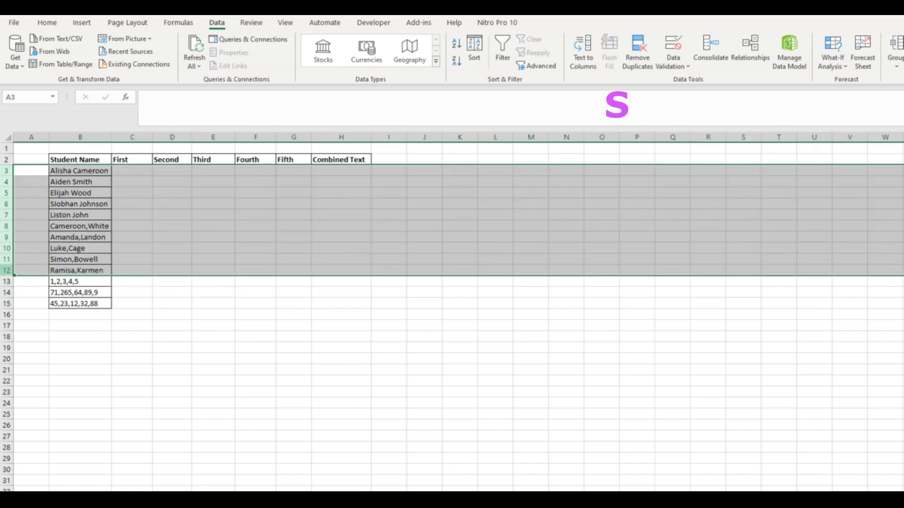
right_click(6, 270)
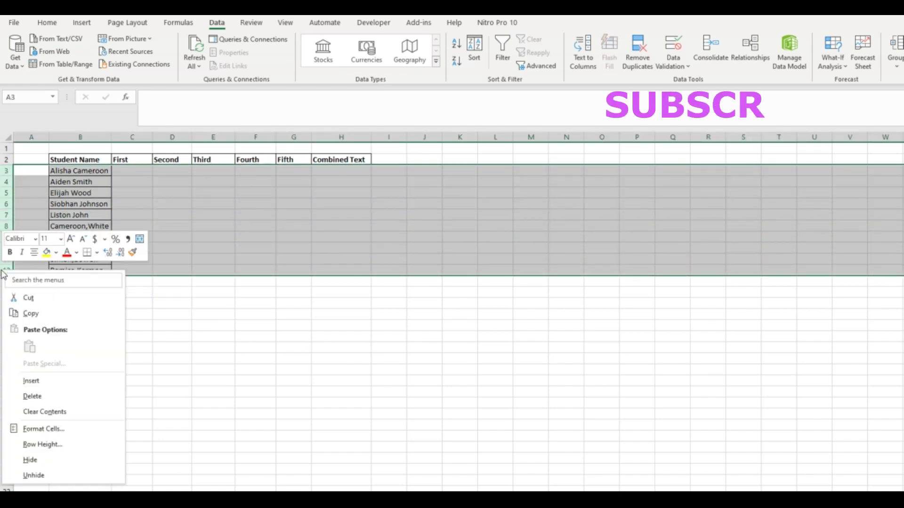
left_click(55, 398)
Enter 1, 2, 3, 4 and 5 in C3:G3 as the split example for the first number entry
left_click(138, 173)
type("1")
key("Tab")
type("2")
key("Tab")
type("3")
key("Tab")
type("4")
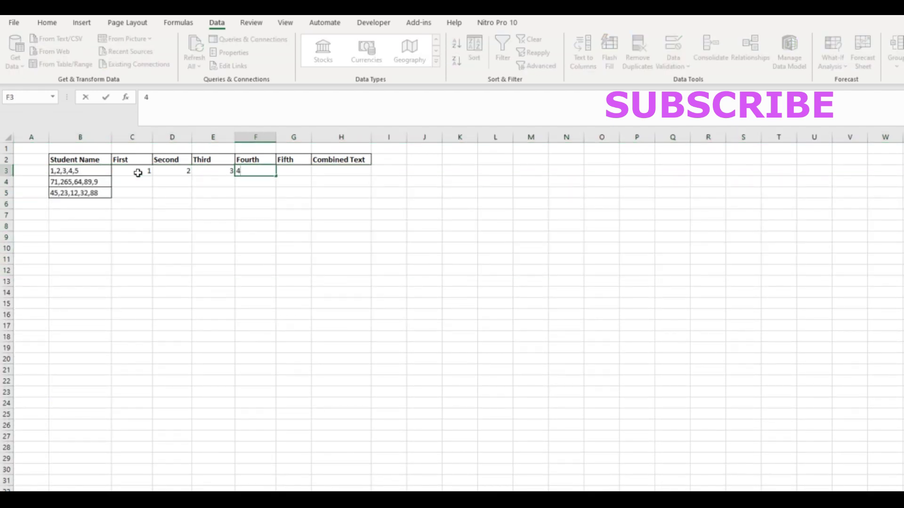
key("Tab")
type("5")
key("Left")
Flash Fill the First through Fifth columns down to row 5 from the example values in row 3
key("Left")
key("Left")
key("Left")
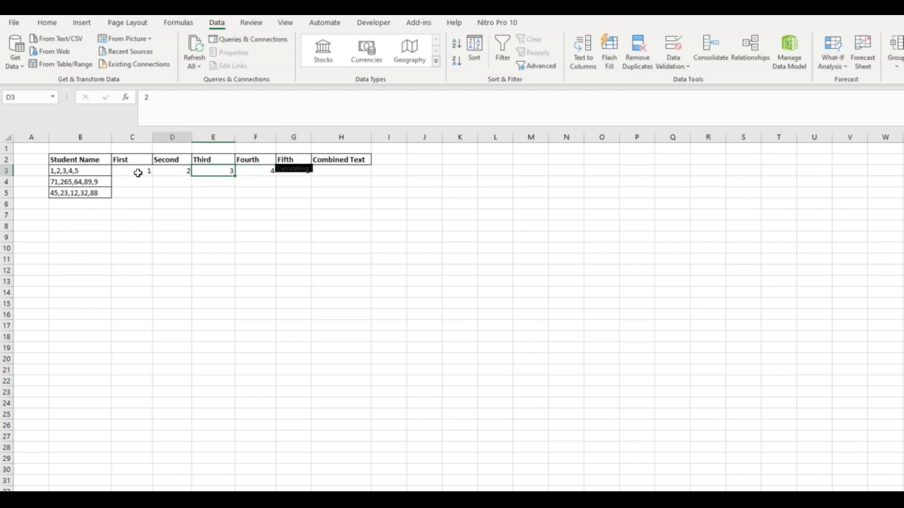
key("Down")
left_click(138, 173)
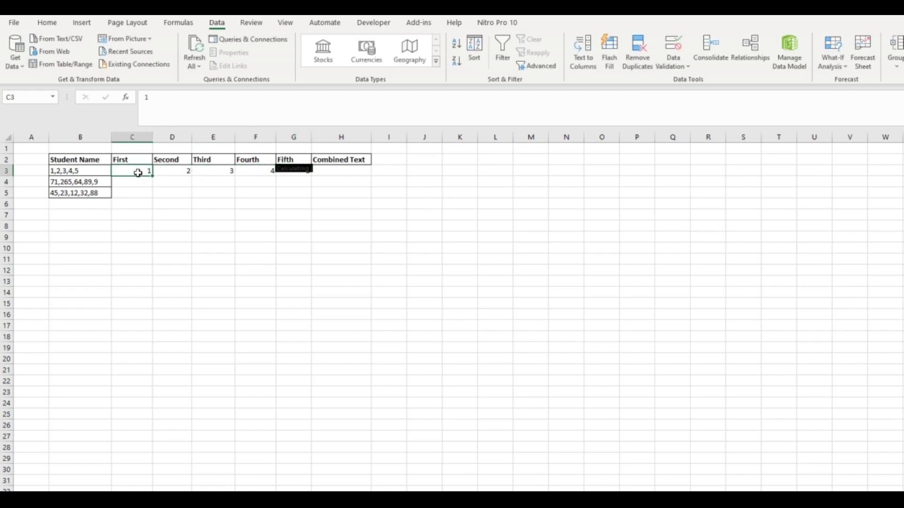
key("ctrl+e")
key("Right")
key("ctrl+e")
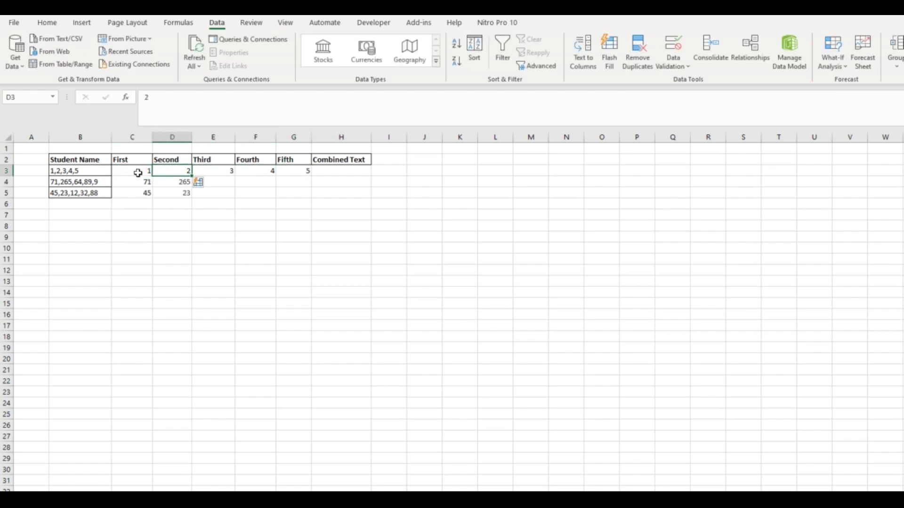
key("Right")
key("ctrl+e")
key("Right")
key("ctrl+e")
key("Right")
key("ctrl+e")
key("Down")
key("Down")
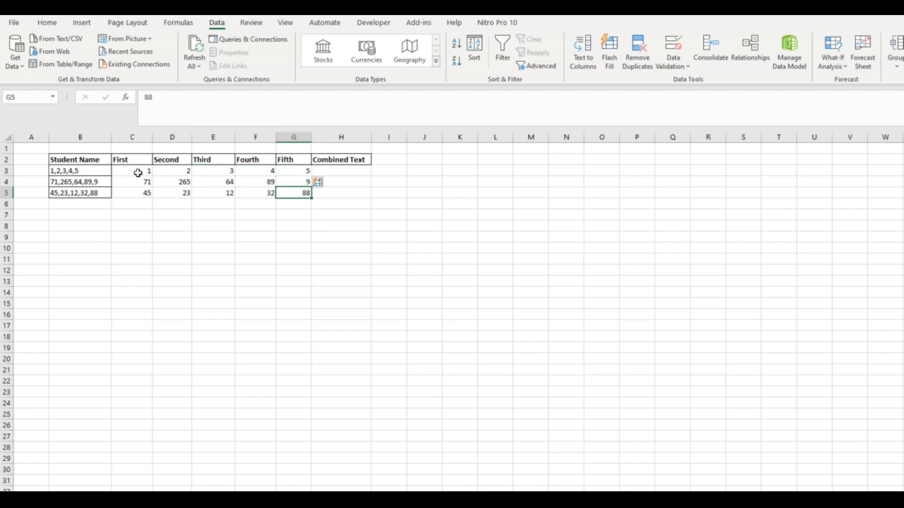